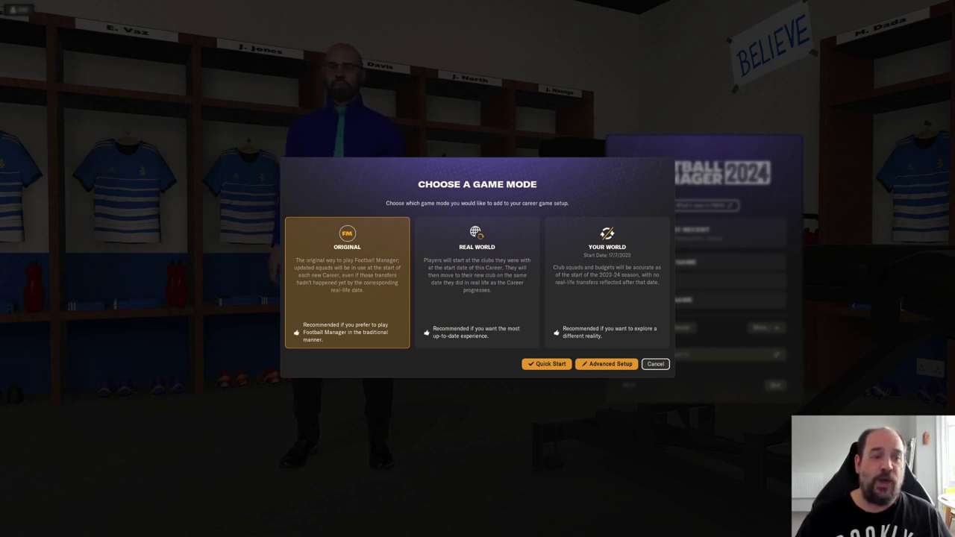
Choose the Your World game mode for the new career and open its advanced setup.
left_click(604, 287)
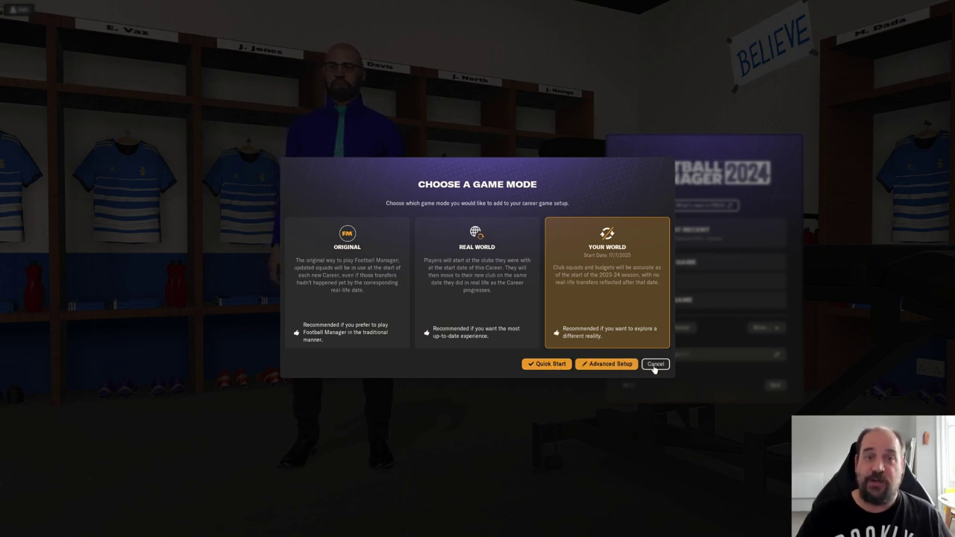
left_click(597, 368)
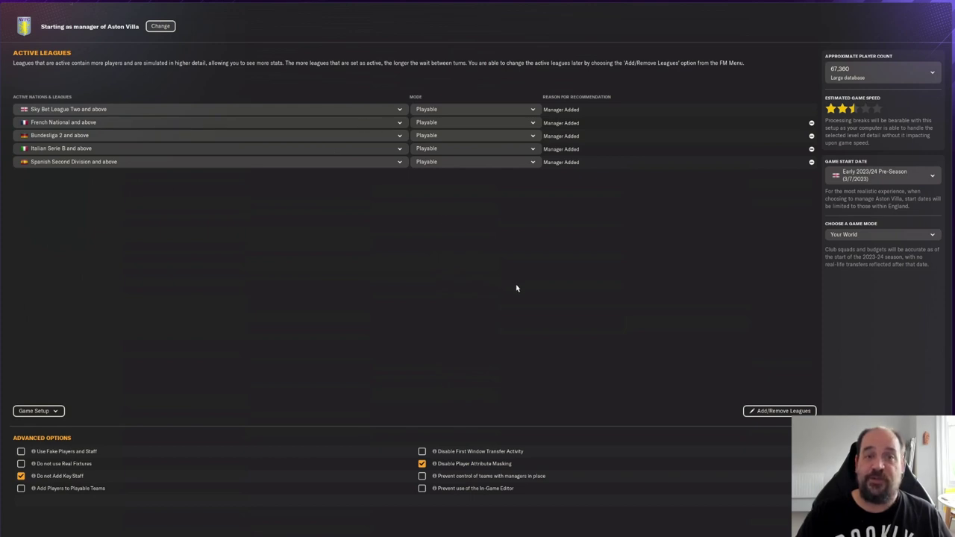
Try the Small and Medium database sizes for the player count and return it to Large.
left_click(894, 74)
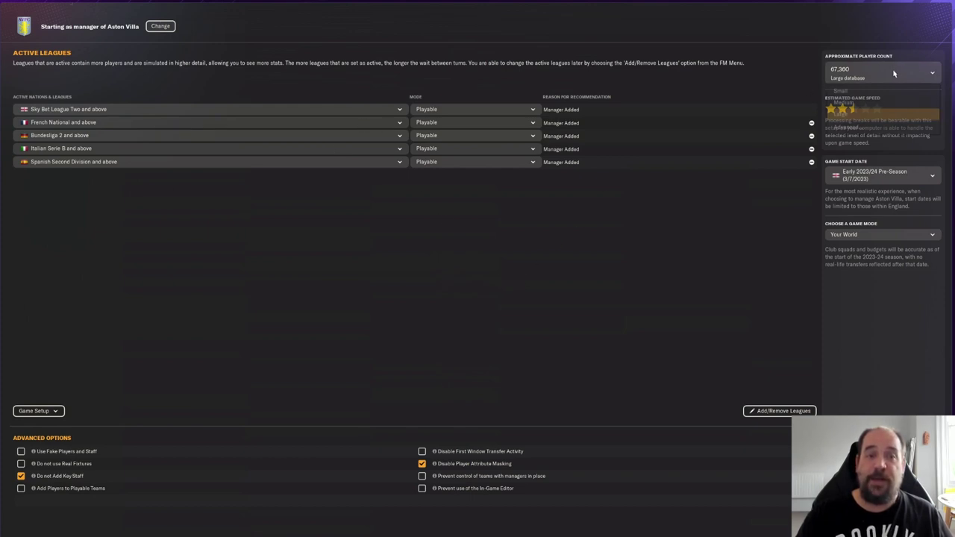
left_click(855, 93)
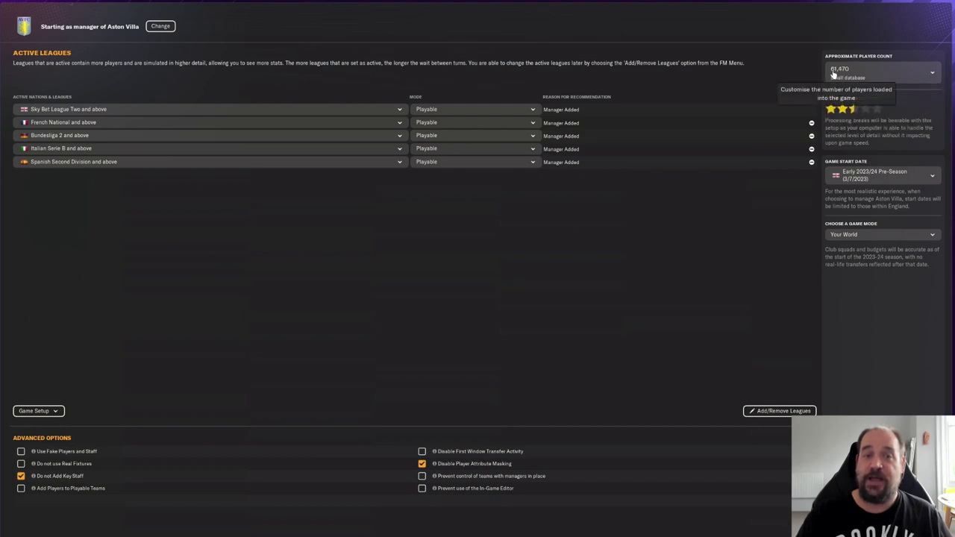
left_click(902, 79)
left_click(858, 103)
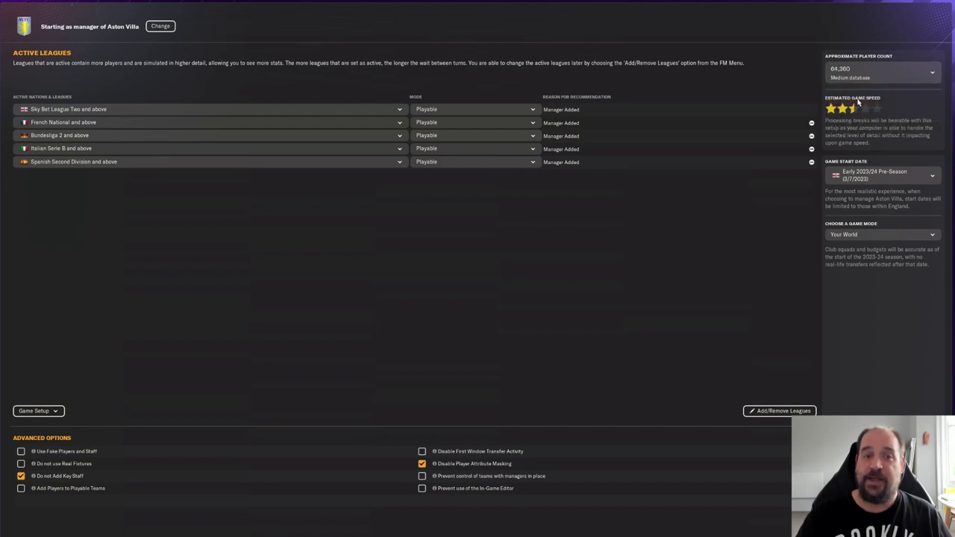
left_click(877, 81)
left_click(851, 113)
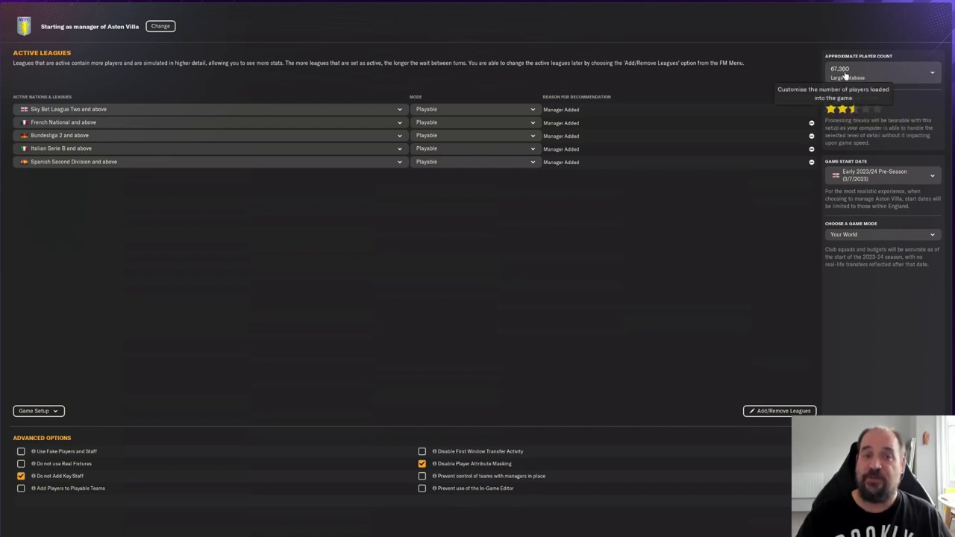
Open the advanced database customisation, add Asia as a continent and remove it again.
left_click(880, 77)
left_click(850, 128)
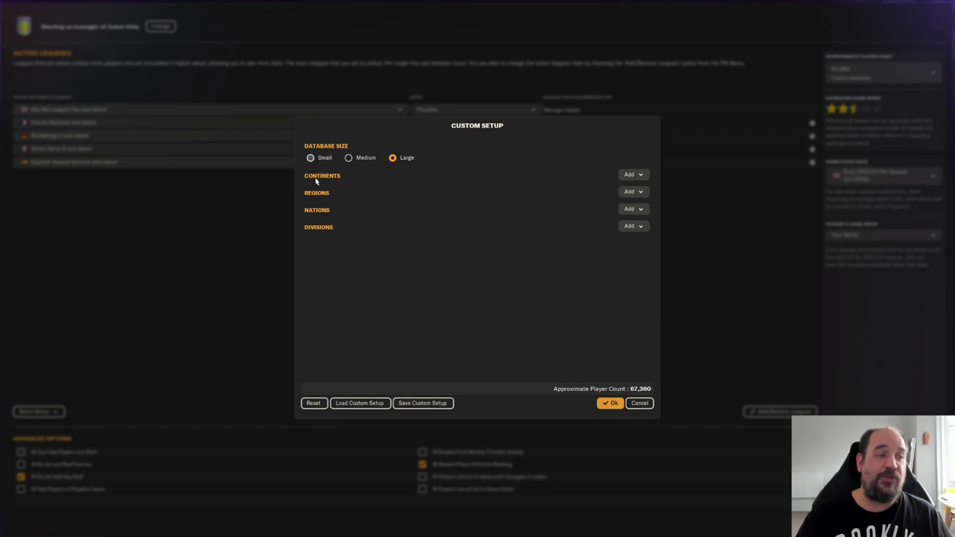
left_click(633, 177)
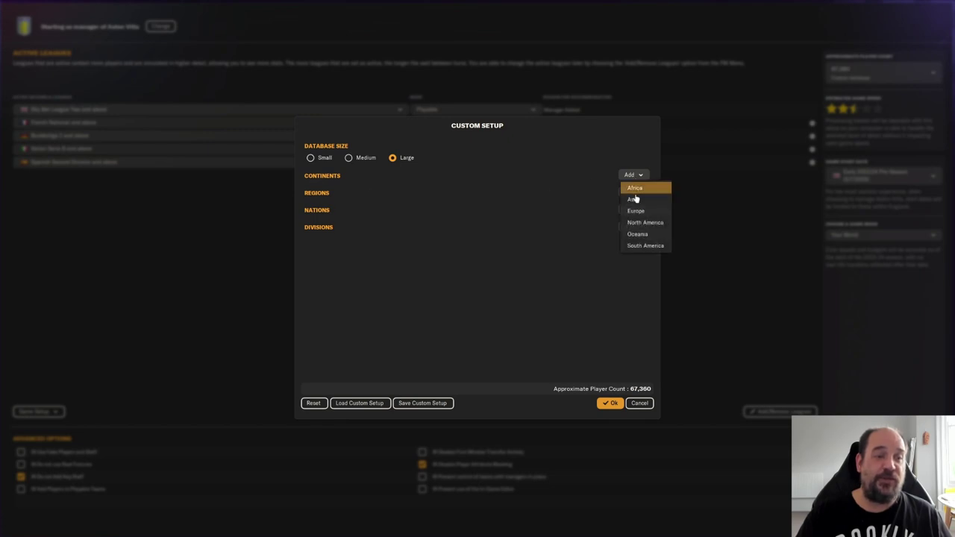
left_click(636, 202)
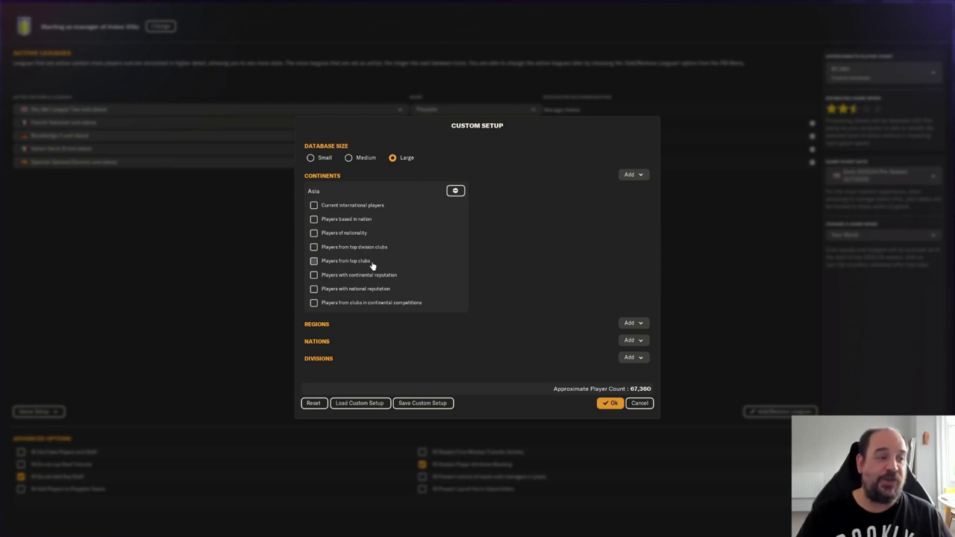
left_click(455, 192)
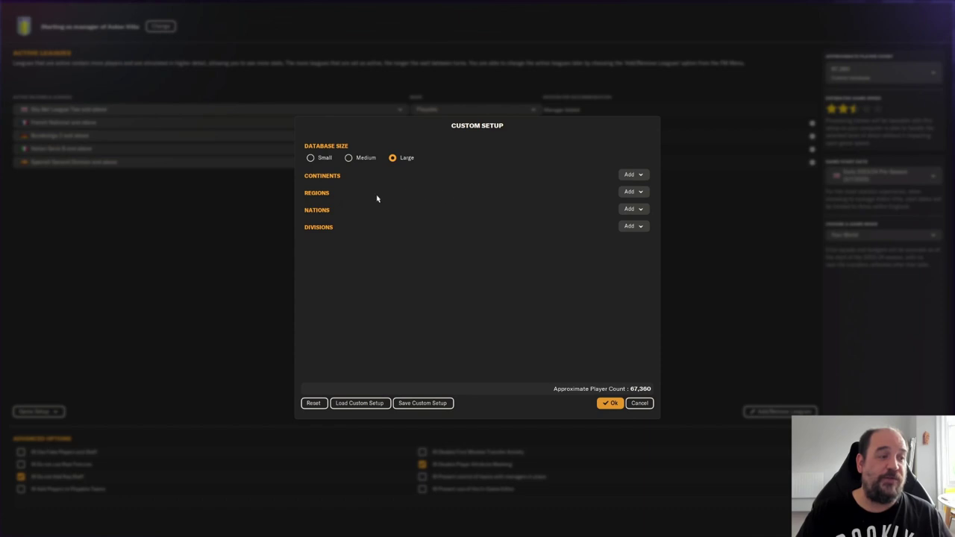
Add East Asia as a region in the custom database setup and remove it again.
left_click(636, 192)
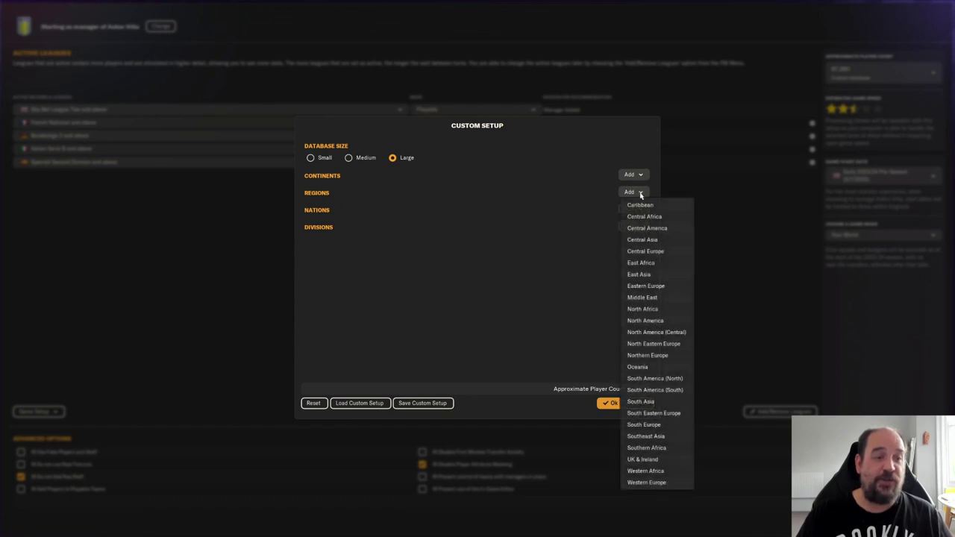
left_click(639, 275)
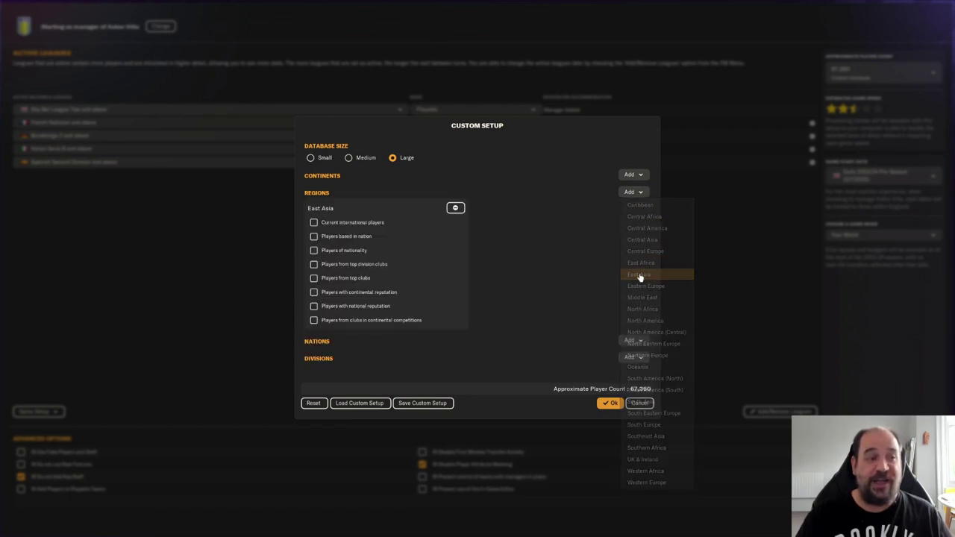
left_click(456, 208)
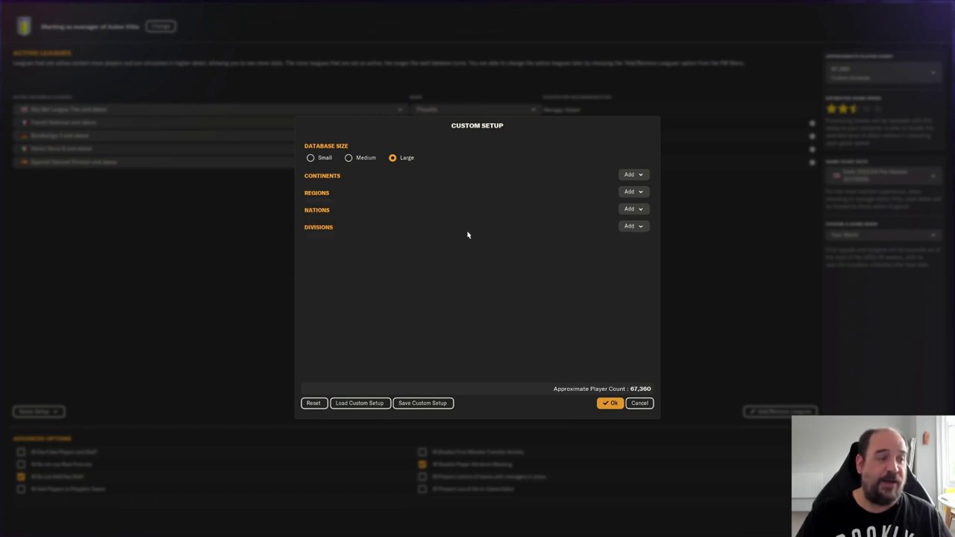
Look through the European nations whose divisions can be added to the custom database.
left_click(632, 227)
mouse_move(648, 264)
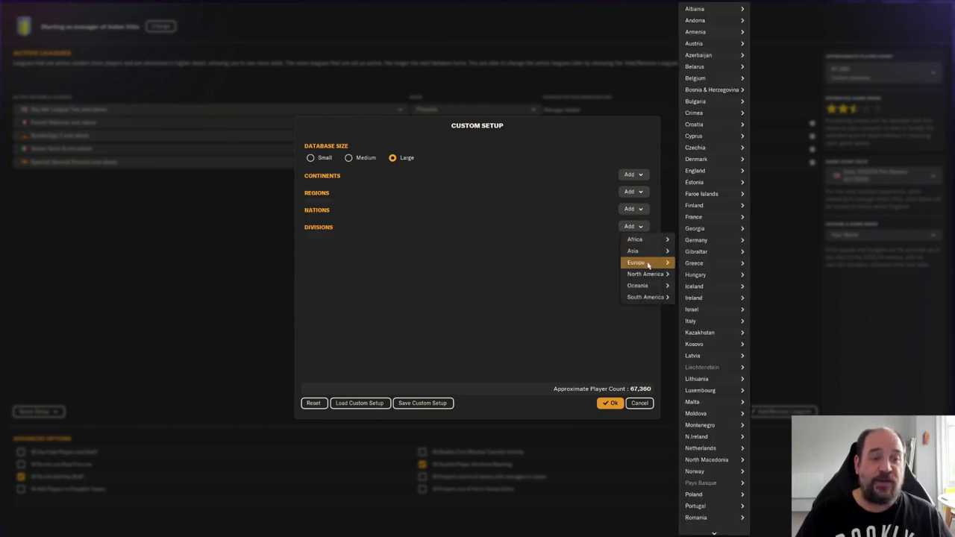
mouse_move(713, 247)
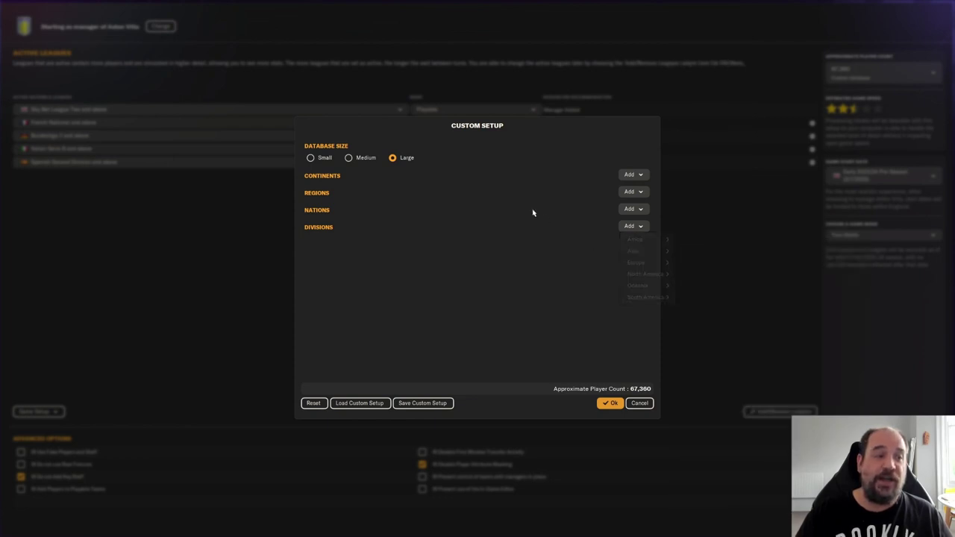
Try the Small and Medium sizes in the custom setup, reselect Large and cancel the customisation.
left_click(312, 158)
left_click(362, 159)
left_click(396, 159)
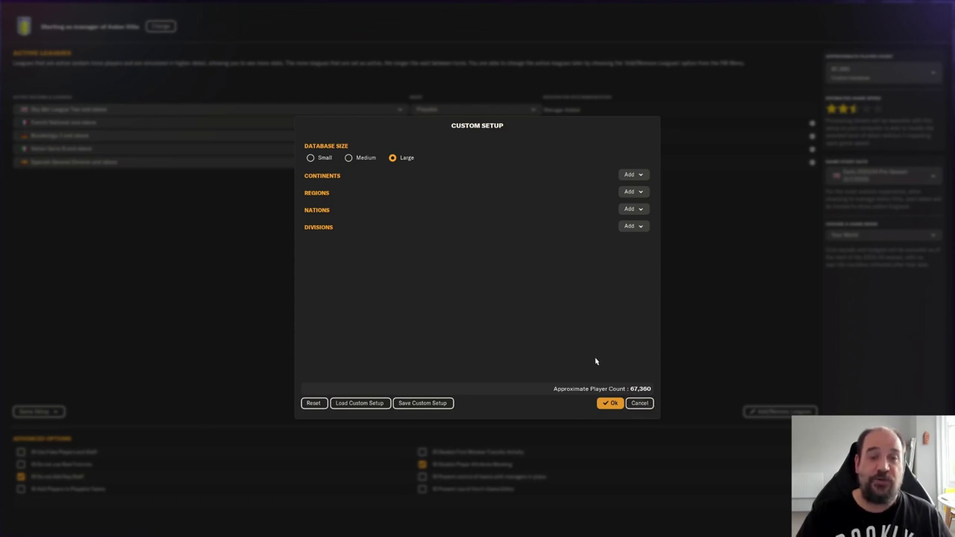
left_click(640, 403)
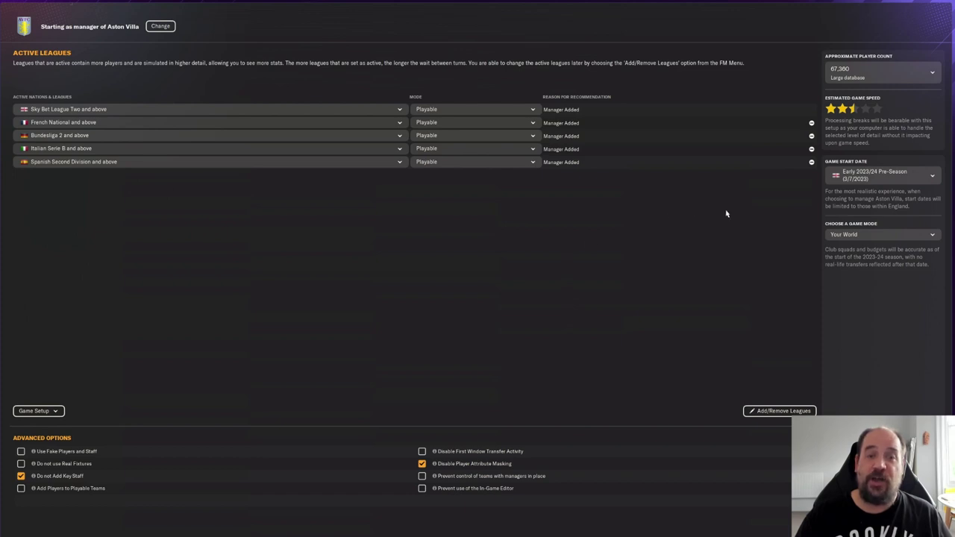
Set the active English leagues to Sky Bet Championship and above.
mouse_move(856, 111)
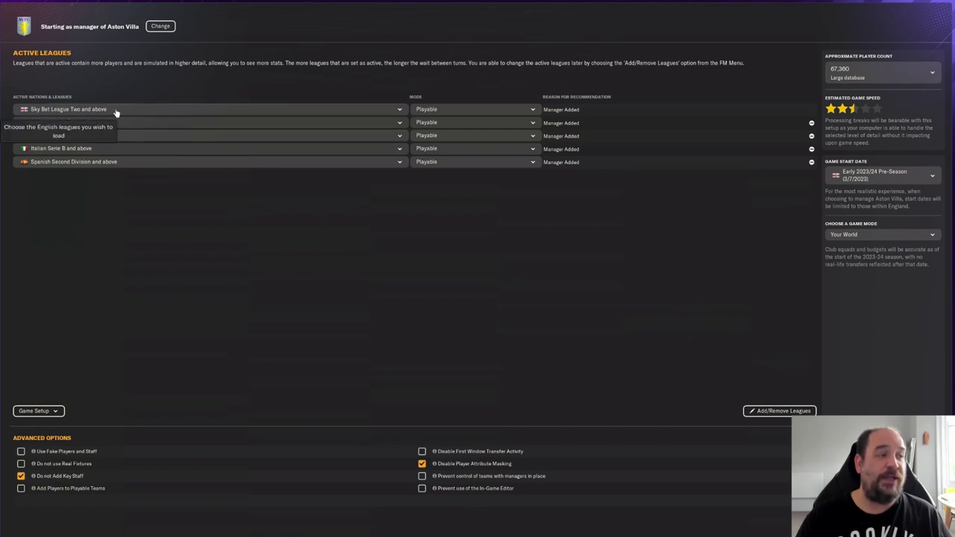
left_click(399, 110)
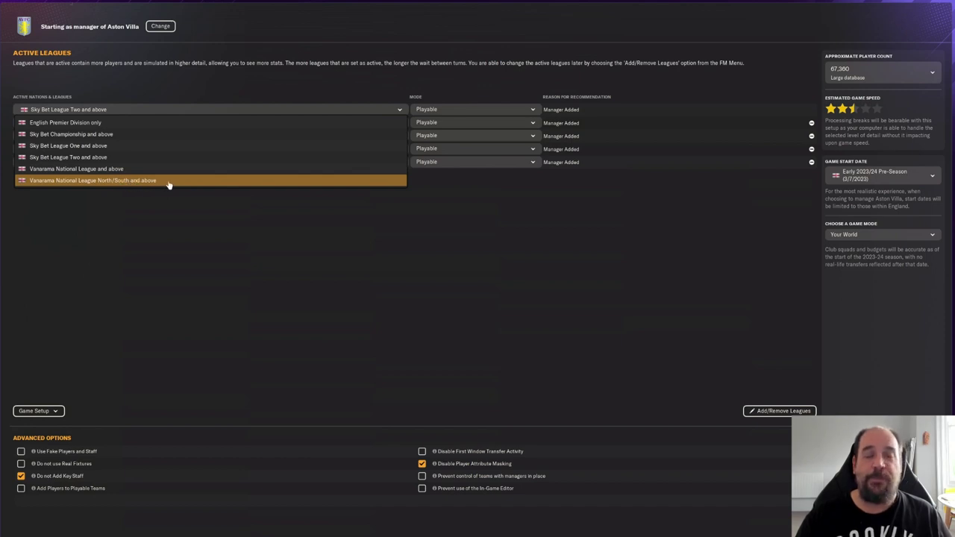
left_click(118, 141)
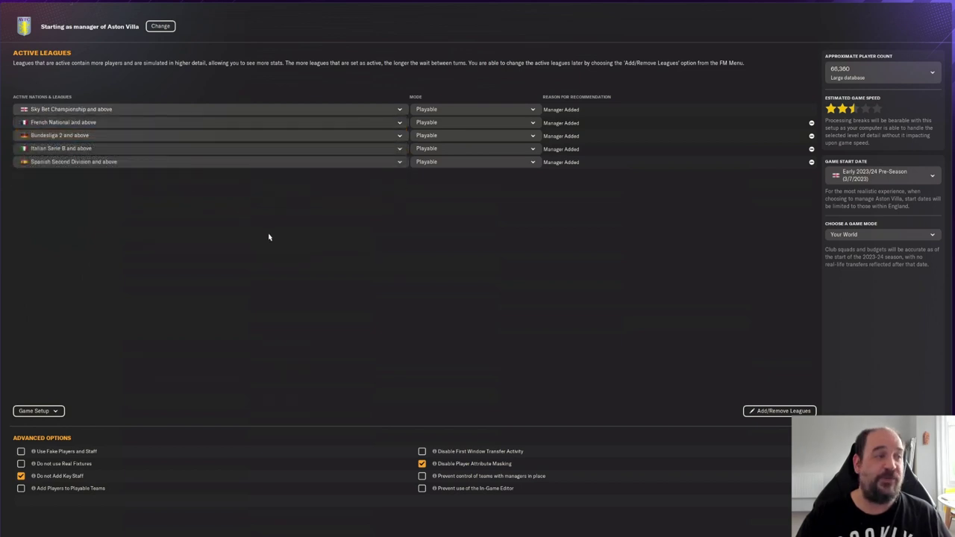
Limit the active French leagues to Ligue 1 Uber Eats only and the German leagues to Bundesliga only.
left_click(106, 124)
left_click(86, 137)
left_click(104, 138)
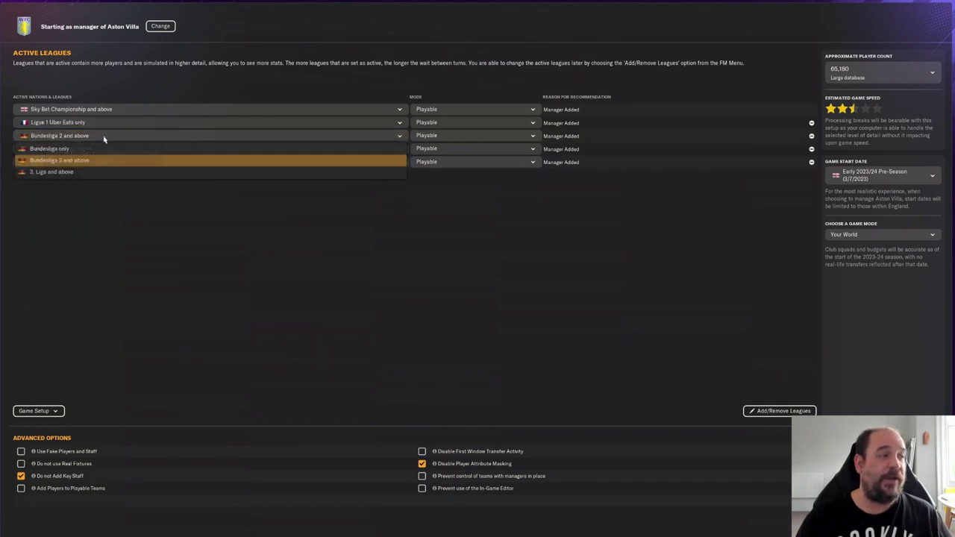
left_click(105, 150)
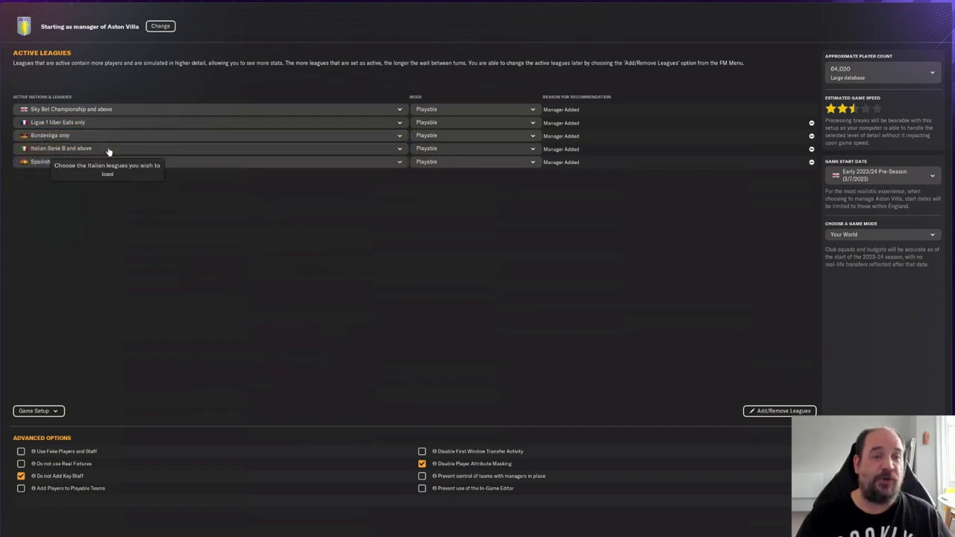
Limit the active Italian leagues to Italian Serie A only and the Spanish leagues to Spanish First Division only.
left_click(106, 150)
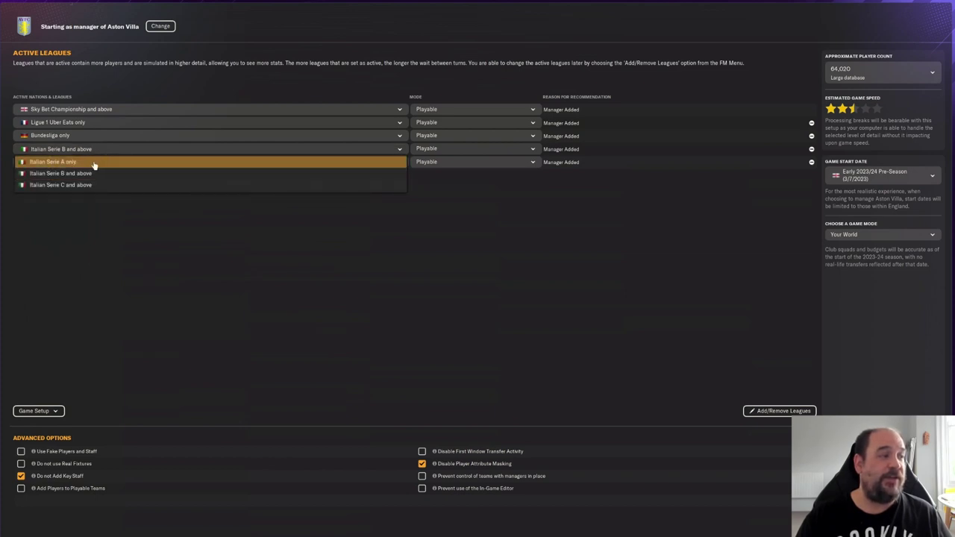
left_click(94, 162)
left_click(125, 164)
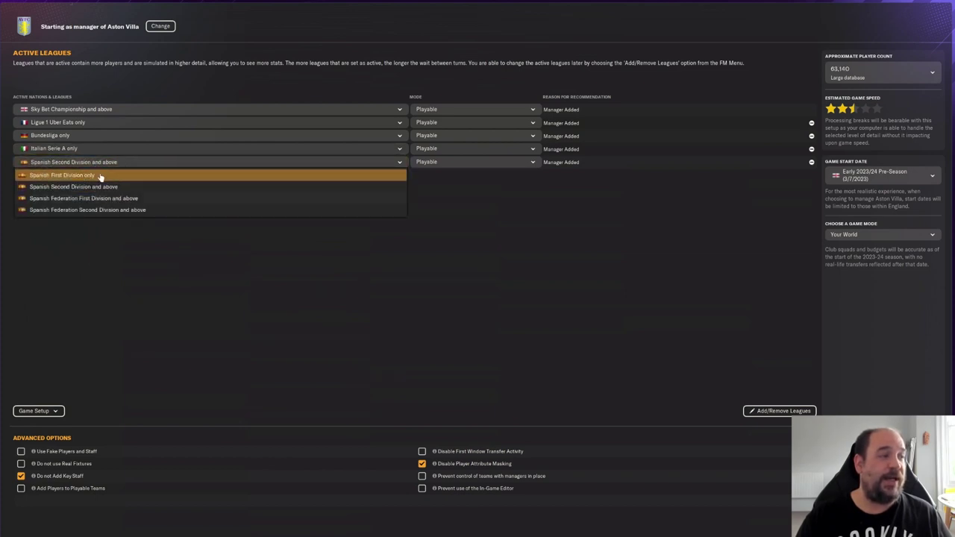
left_click(100, 175)
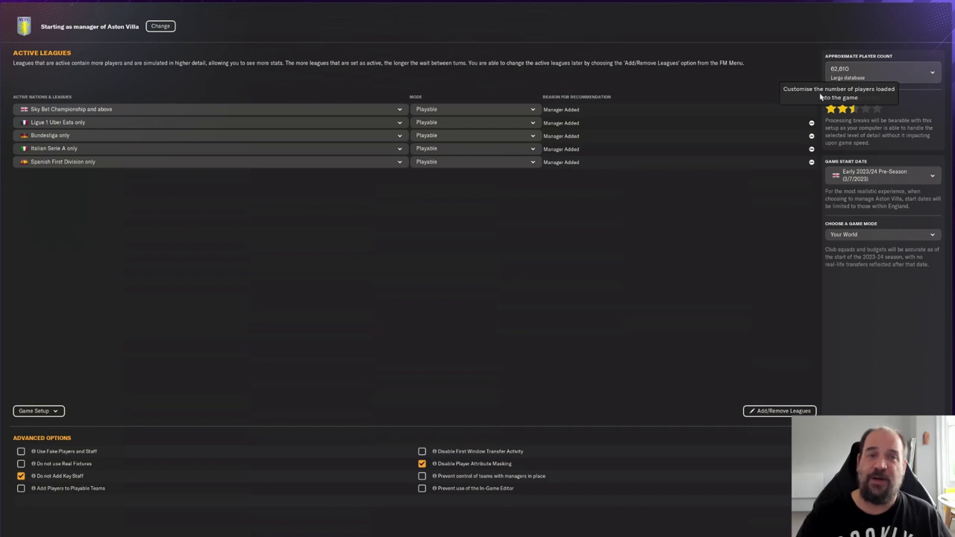
Set the Spanish First Division's mode to View-Only and Italian Serie A's mode to Playable / View-Only Below.
left_click(469, 165)
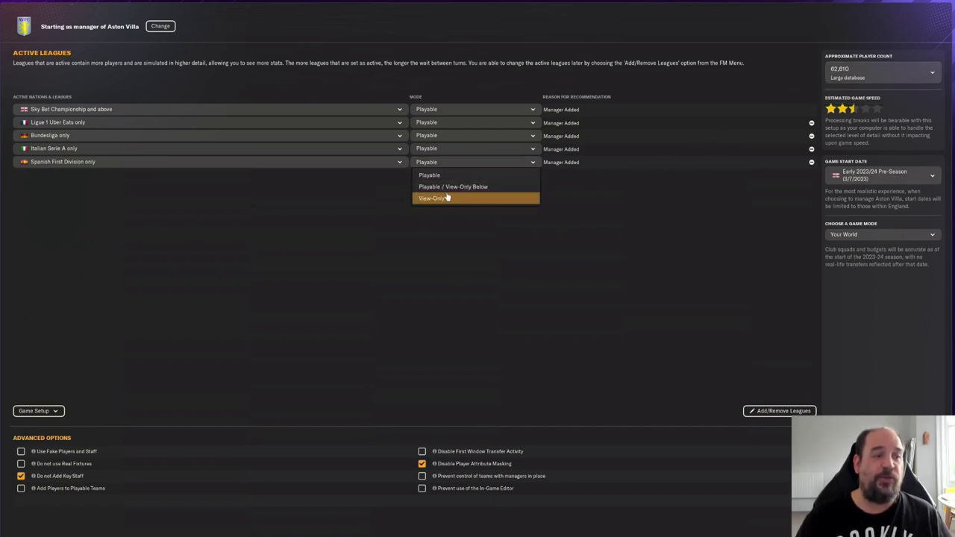
left_click(444, 199)
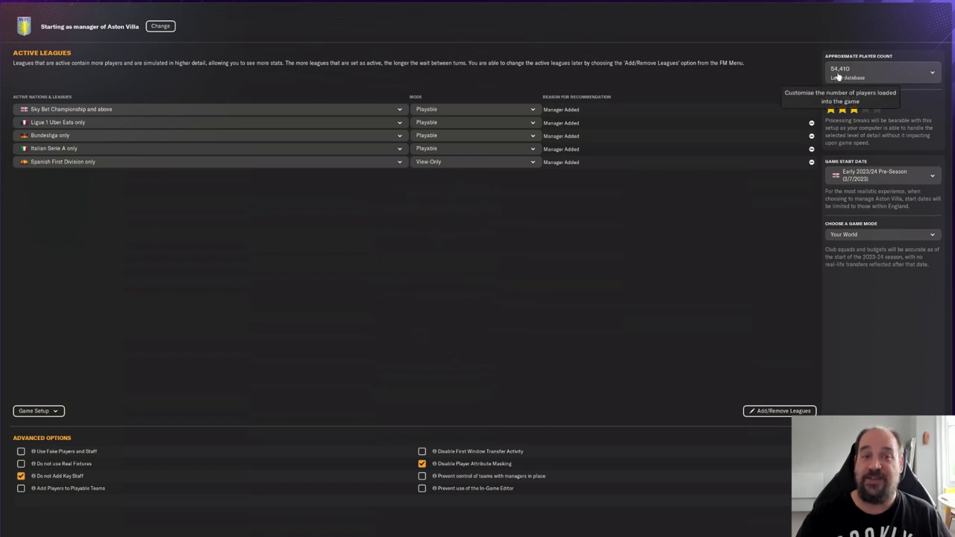
left_click(478, 153)
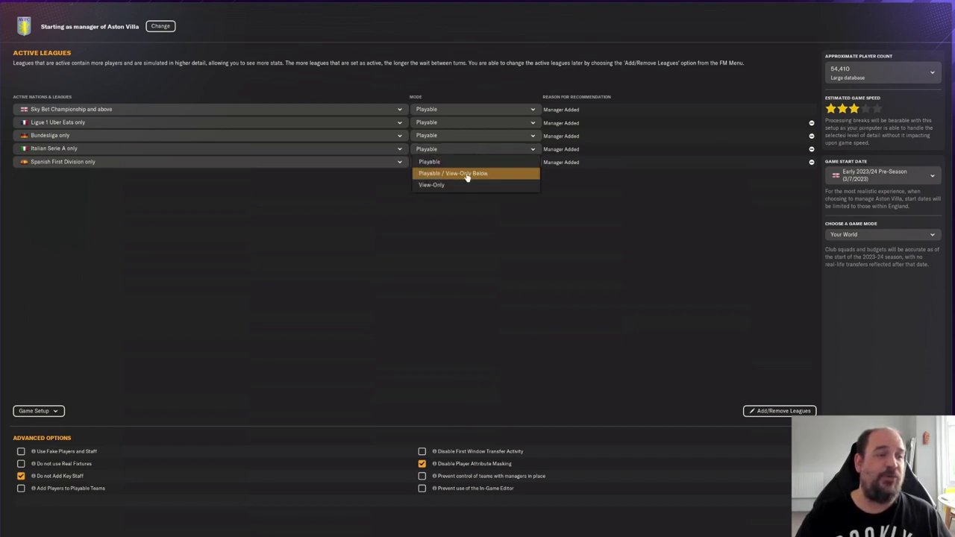
left_click(467, 175)
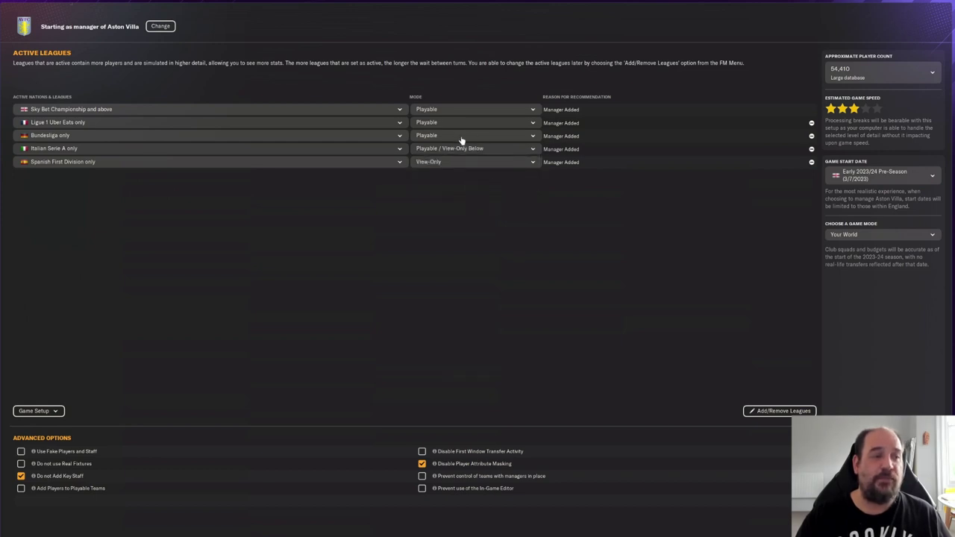
left_click(461, 140)
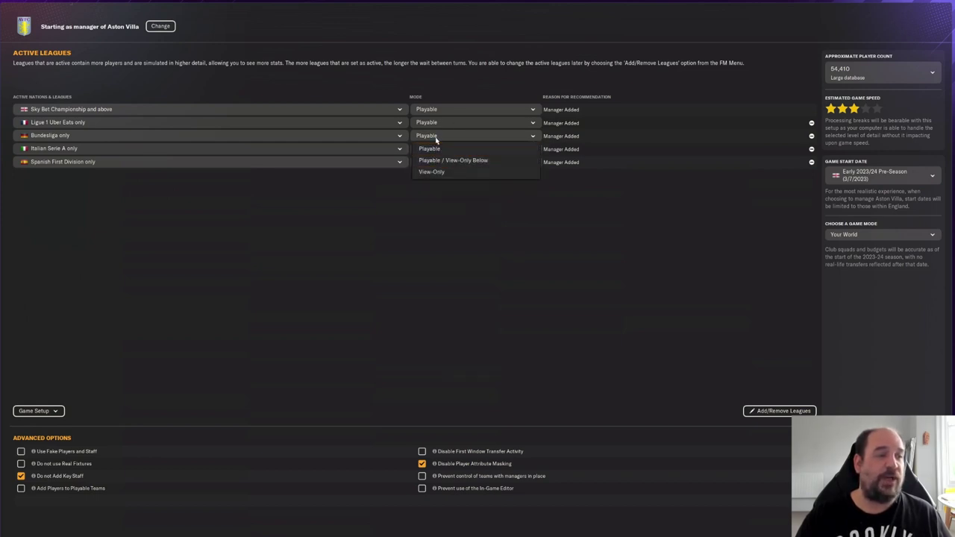
left_click(436, 142)
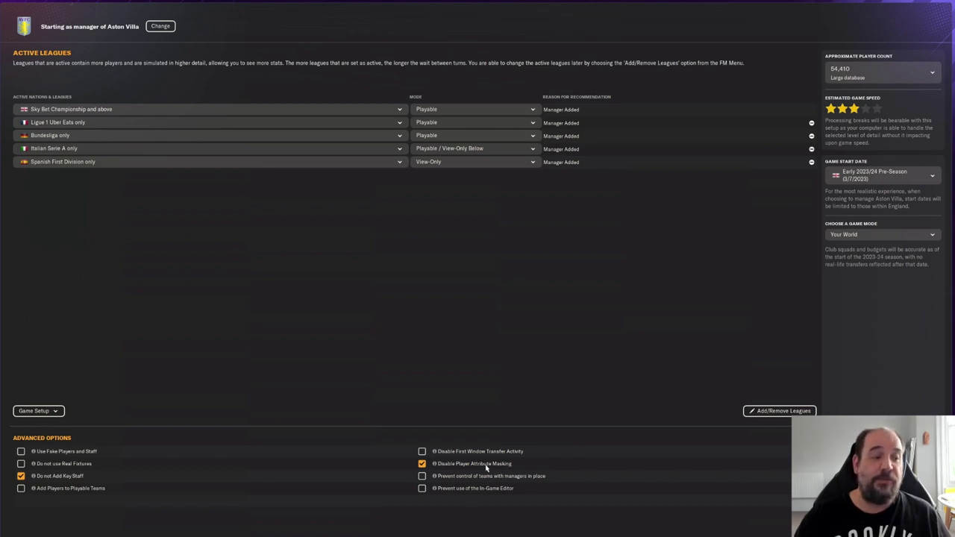
Turn off Disable Player Attribute Masking and turn on Prevent use of the In-Game Editor in the advanced options.
left_click(422, 466)
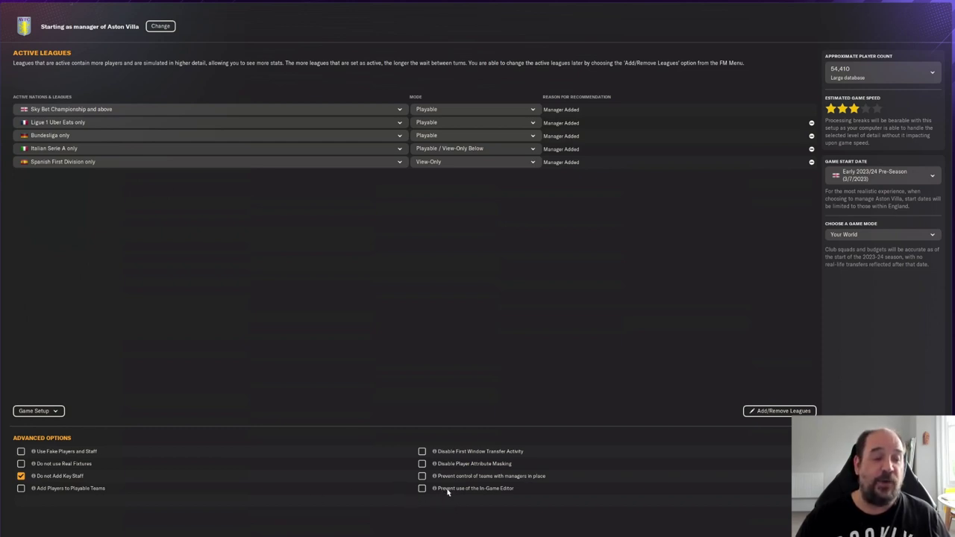
left_click(422, 489)
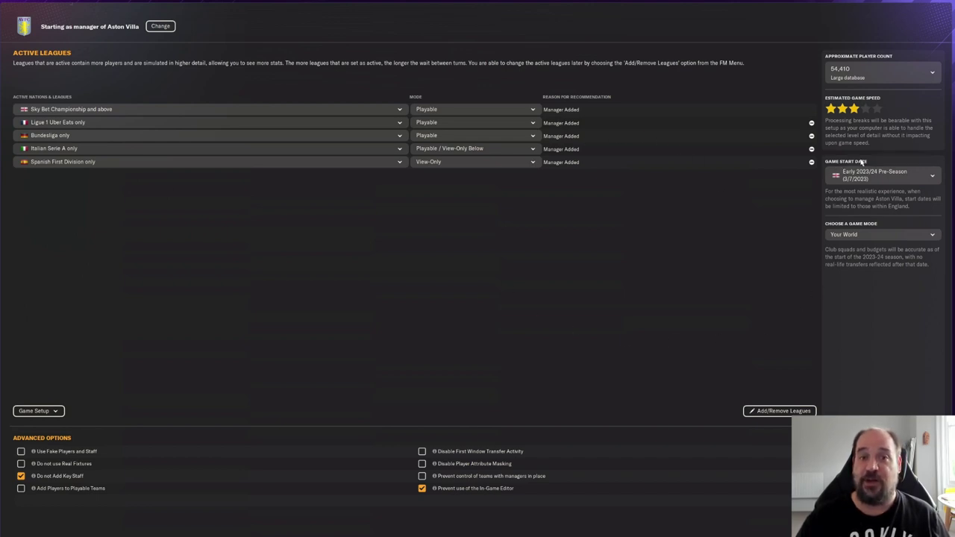
Select England's Early 2023/24 Pre-Season (3/7/2023) as the game start date.
left_click(925, 178)
mouse_move(877, 194)
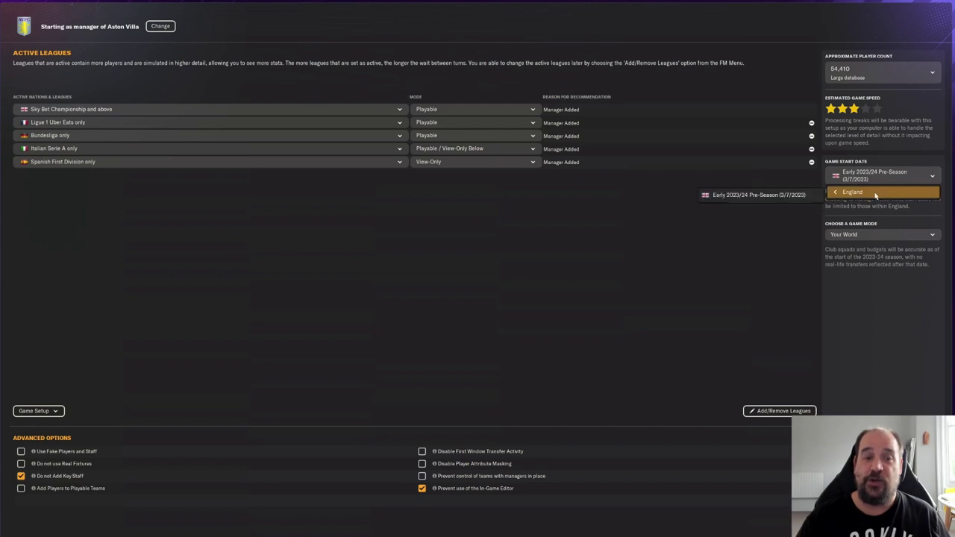
left_click(768, 197)
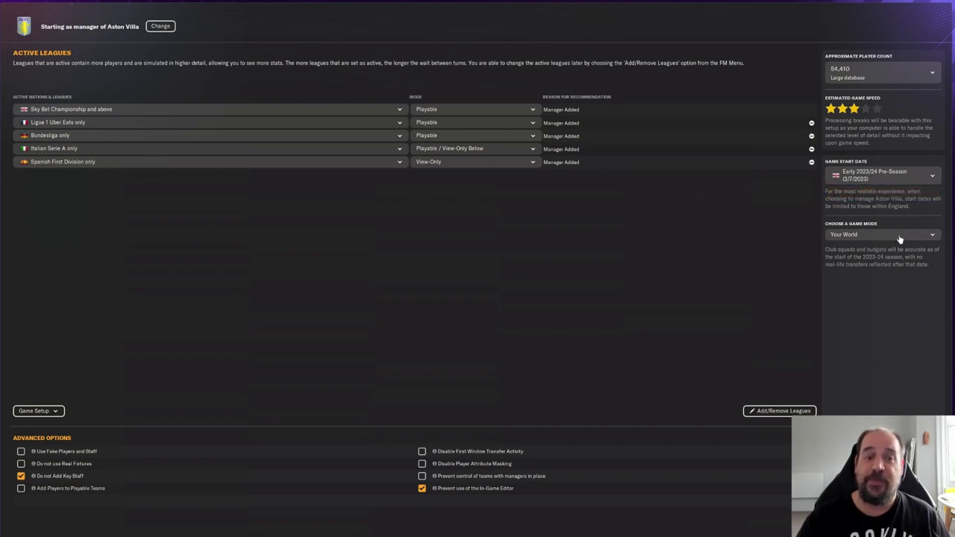
Review the game mode options, keep Your World selected and confirm the career setup.
left_click(871, 236)
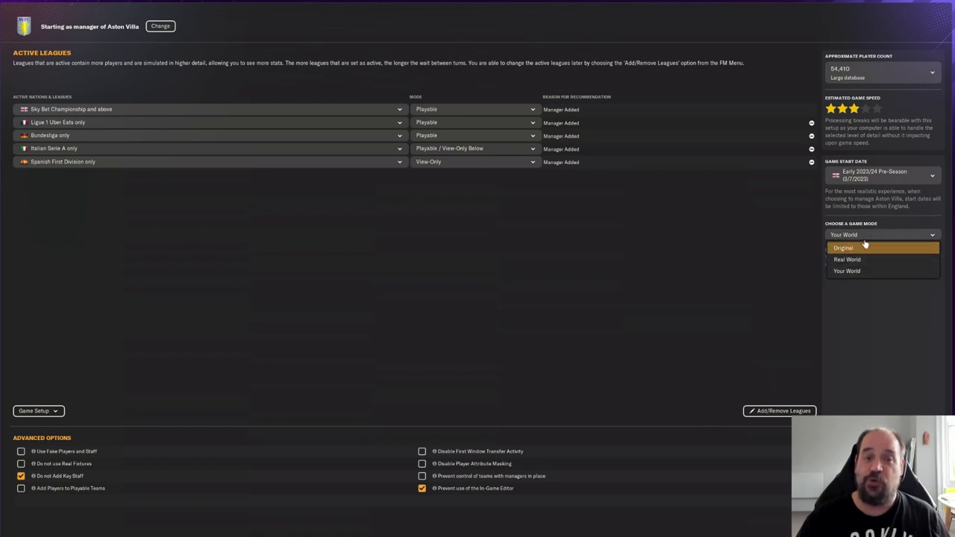
left_click(872, 236)
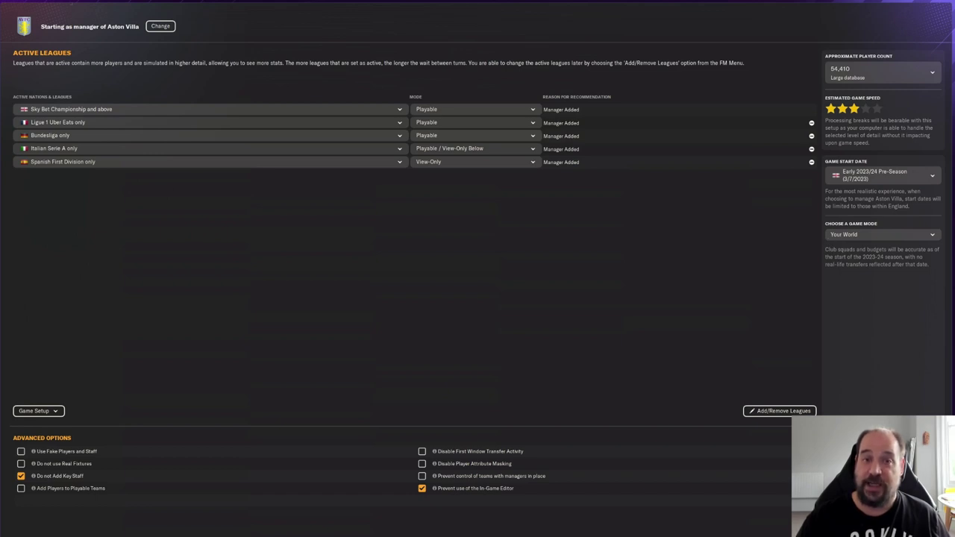
left_click(881, 523)
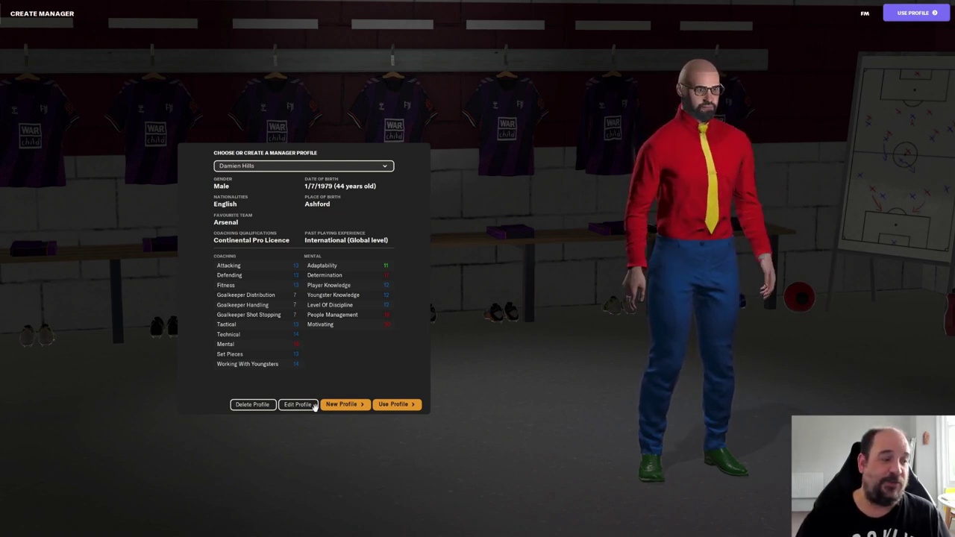
Create a new manager profile and enter the manager's first name and surname.
left_click(355, 409)
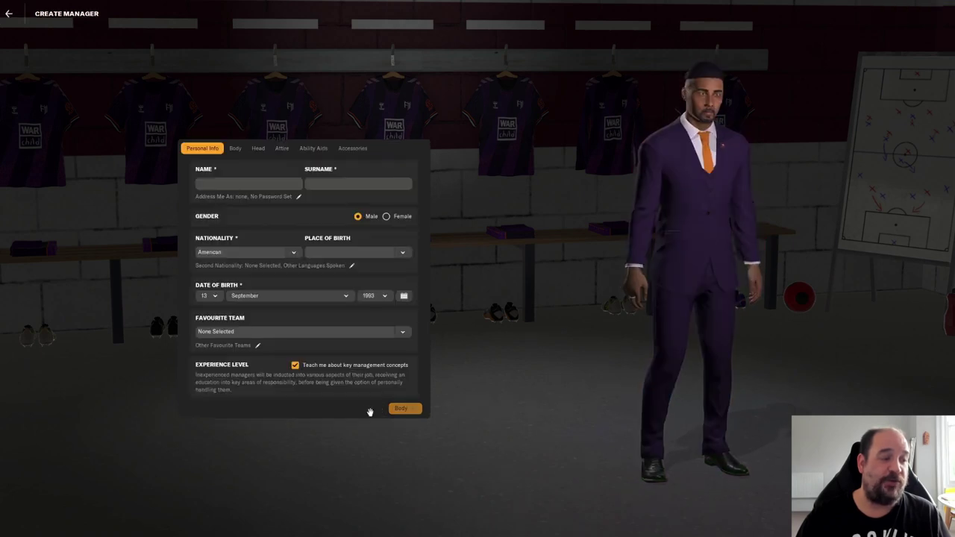
left_click(207, 180)
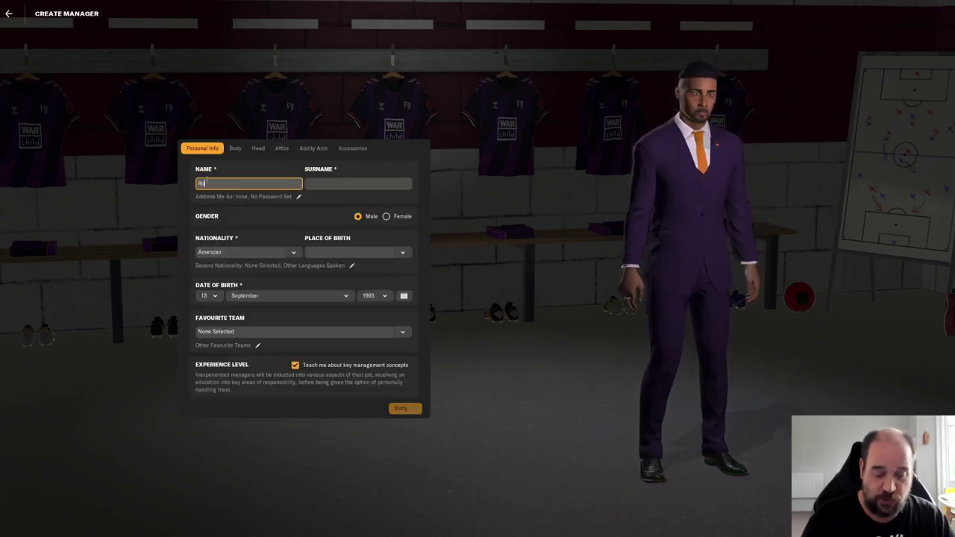
type("Roger")
key("Tab")
type("Roger")
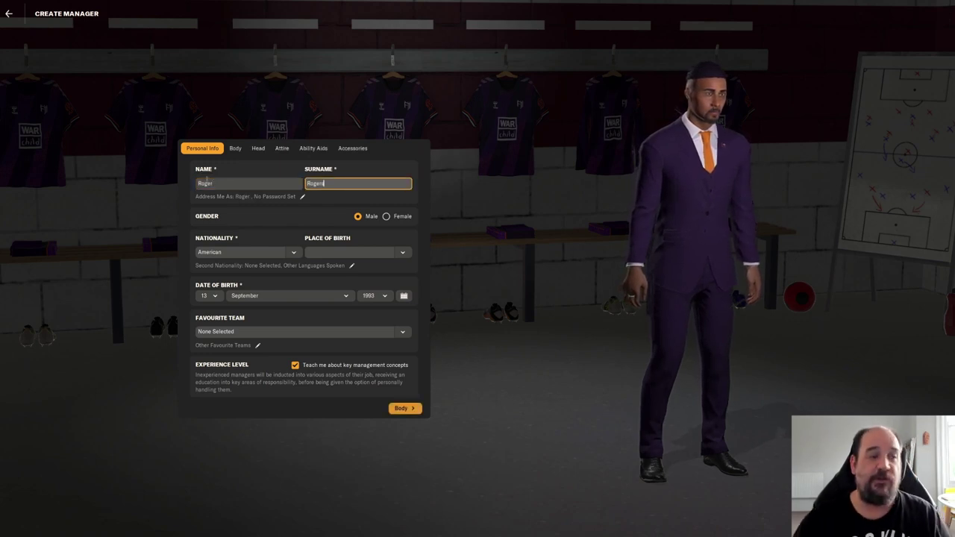
type("s")
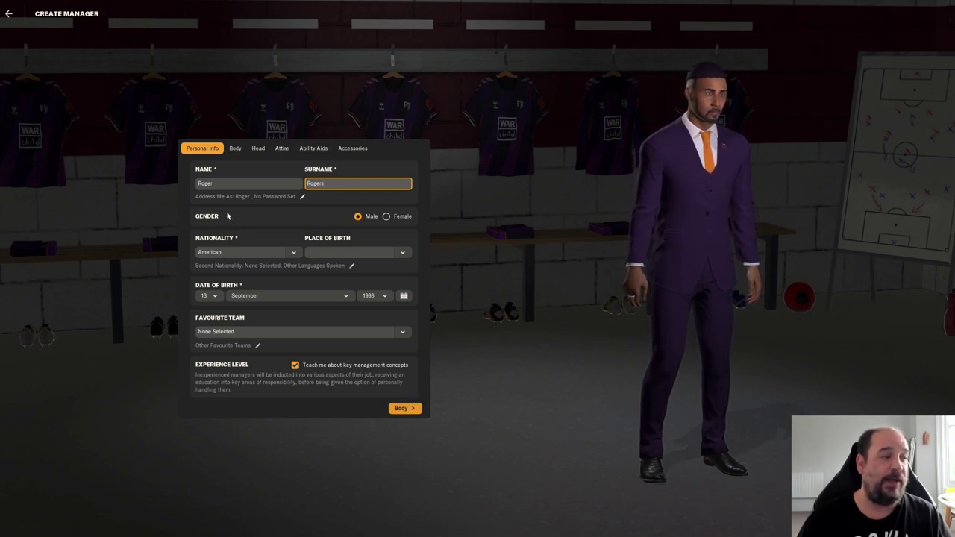
Set the manager's gender to Male and the nationality to English.
left_click(400, 218)
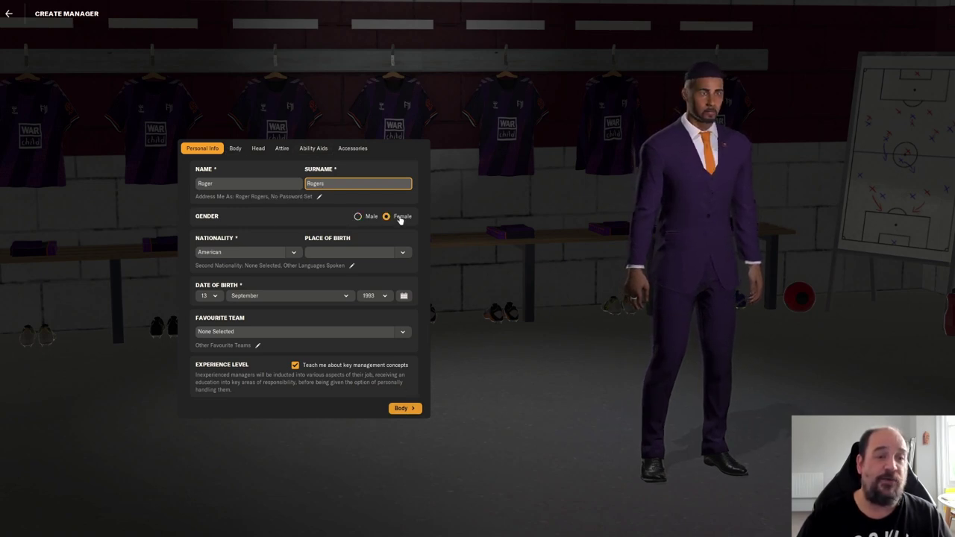
left_click(374, 217)
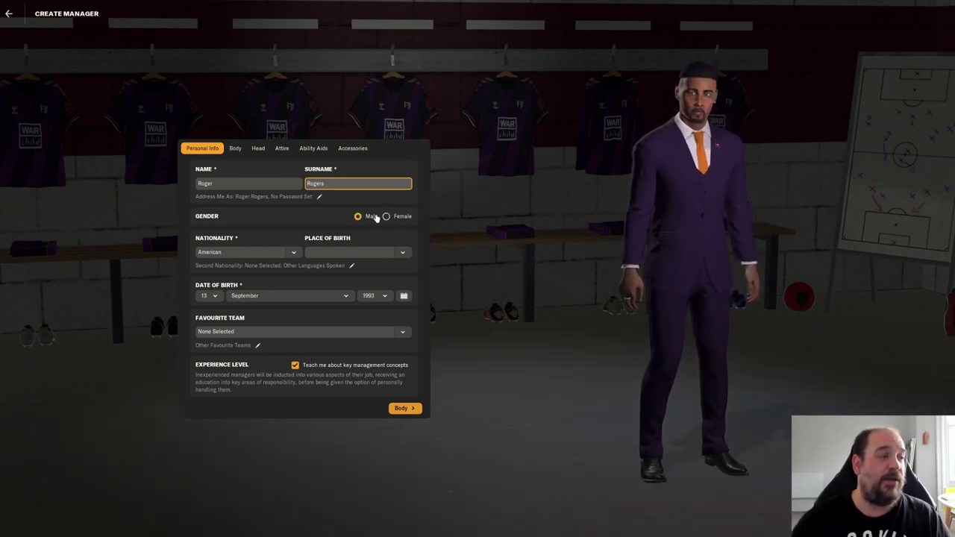
left_click(294, 253)
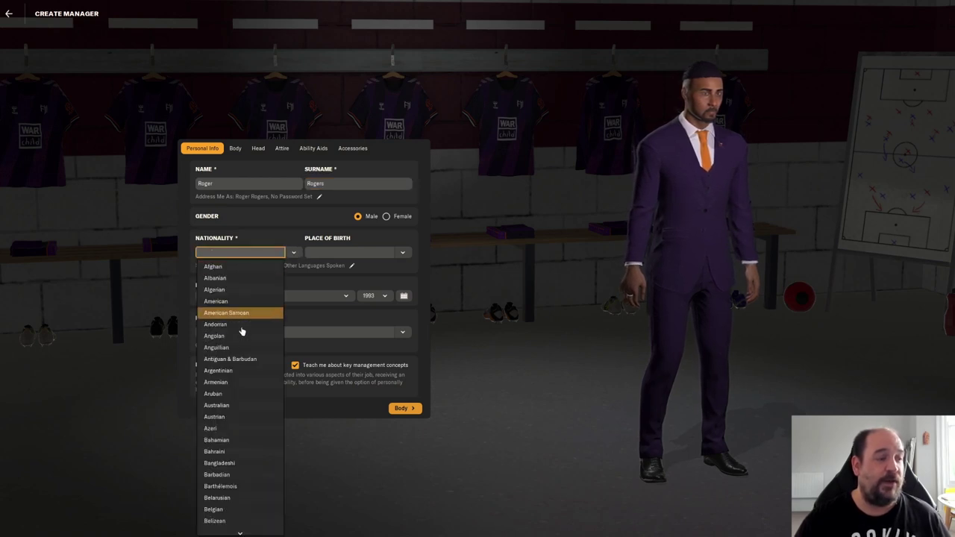
scroll(240, 435, "down", 4)
scroll(240, 437, "down", 8)
scroll(215, 304, "up", 12)
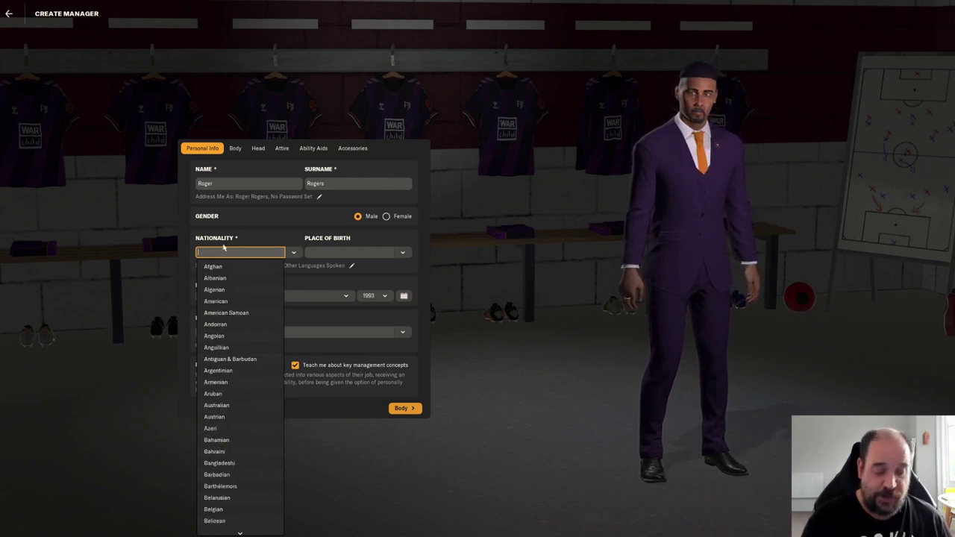
type("english")
left_click(214, 267)
Set the manager's place of birth to Abingdon (South-East).
left_click(403, 255)
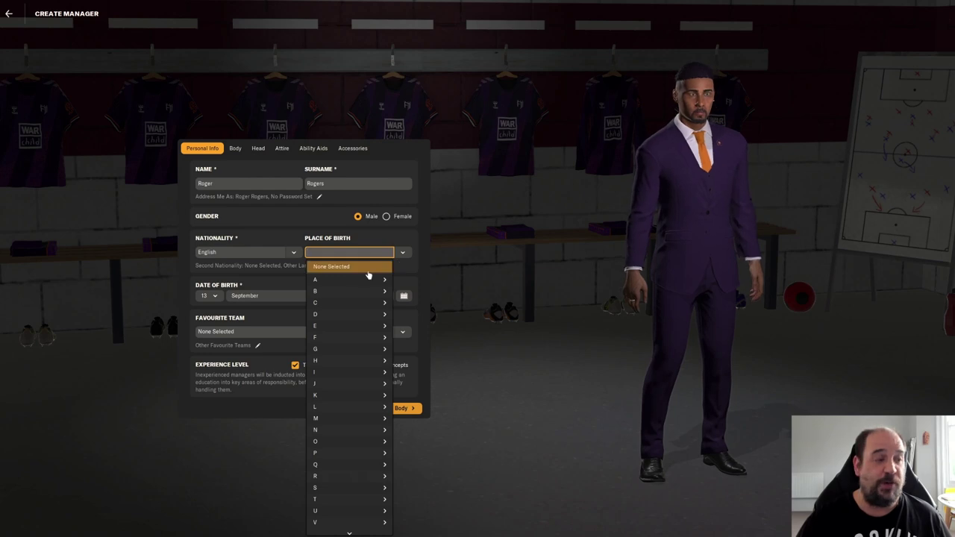
mouse_move(373, 280)
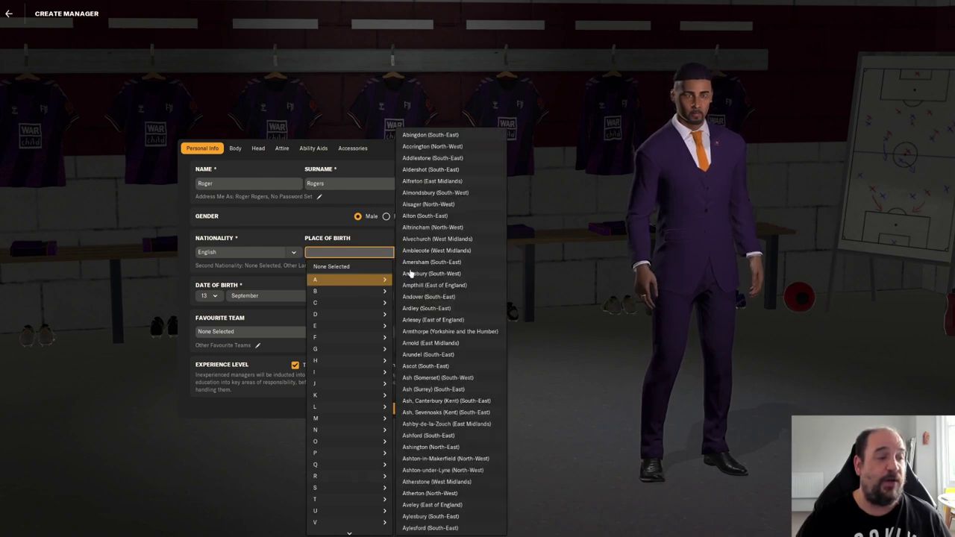
left_click(426, 136)
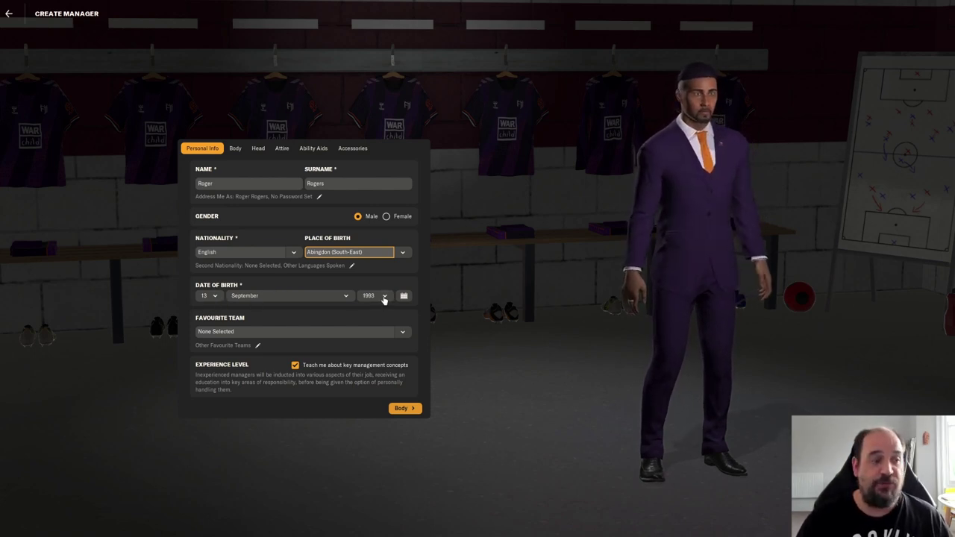
Open the favourite team choices for the new manager profile.
left_click(260, 332)
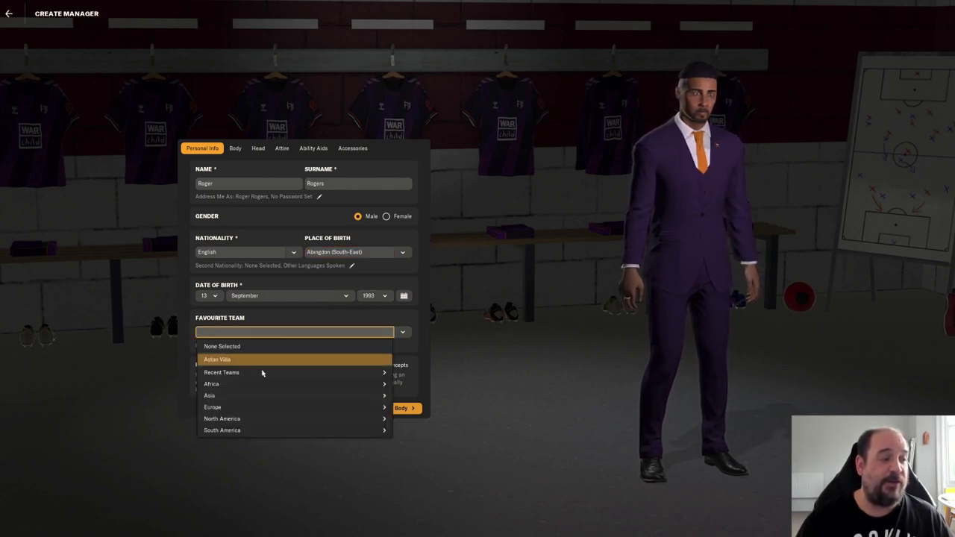
mouse_move(273, 375)
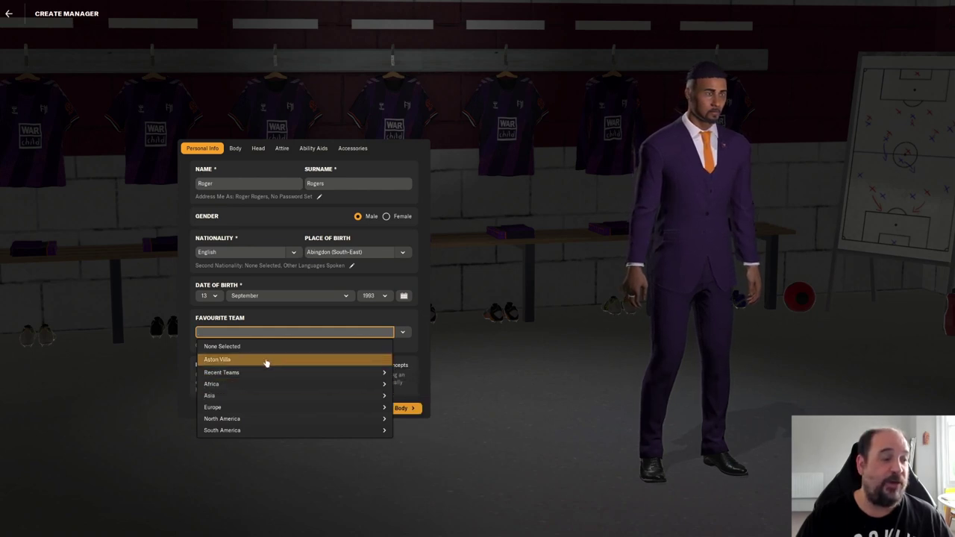
left_click(473, 340)
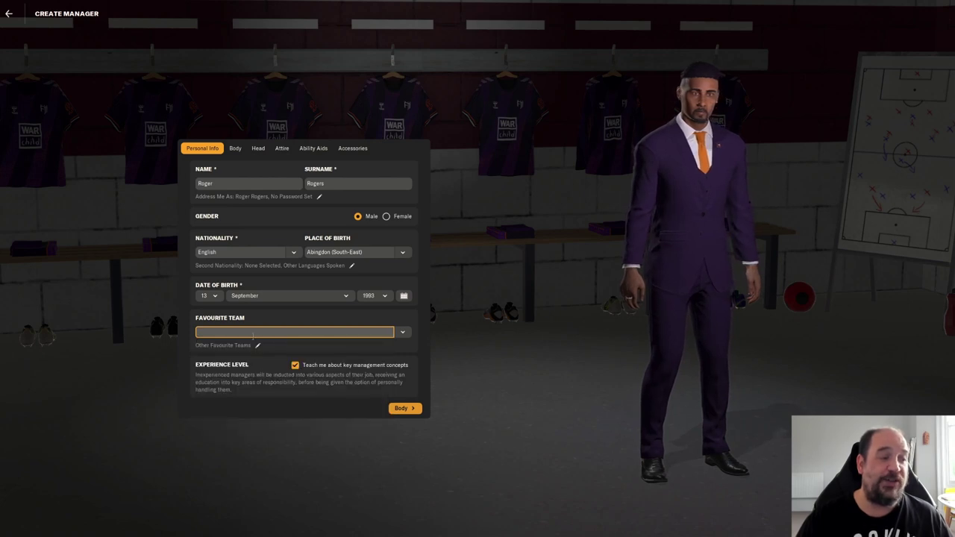